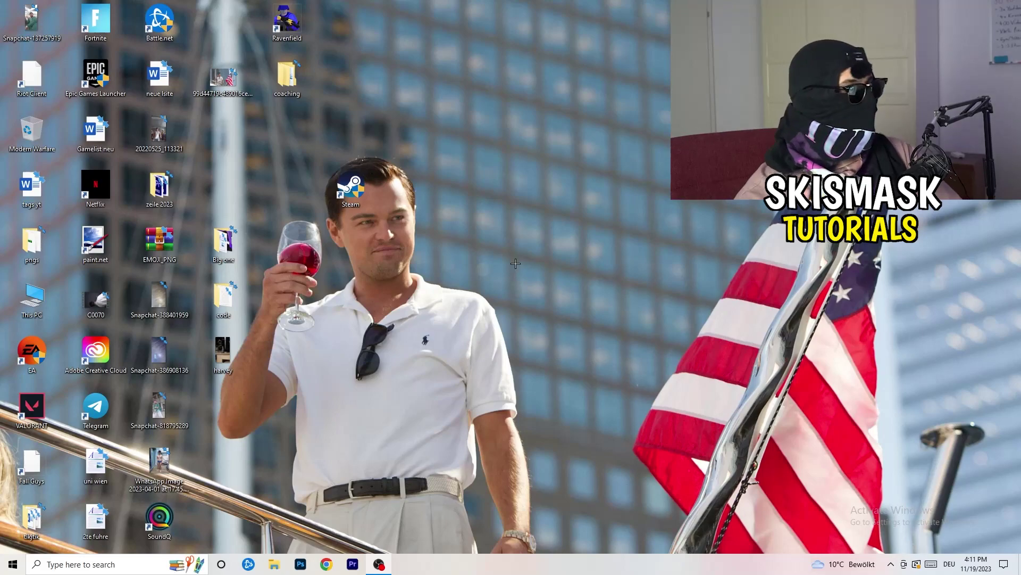
Launch NVIDIA Control Panel from the desktop menu, landing on Adjust Image Settings with Preview.
{"action": "right_click", "coordinate": [501, 237]}
{"action": "right_click", "coordinate": [584, 172]}
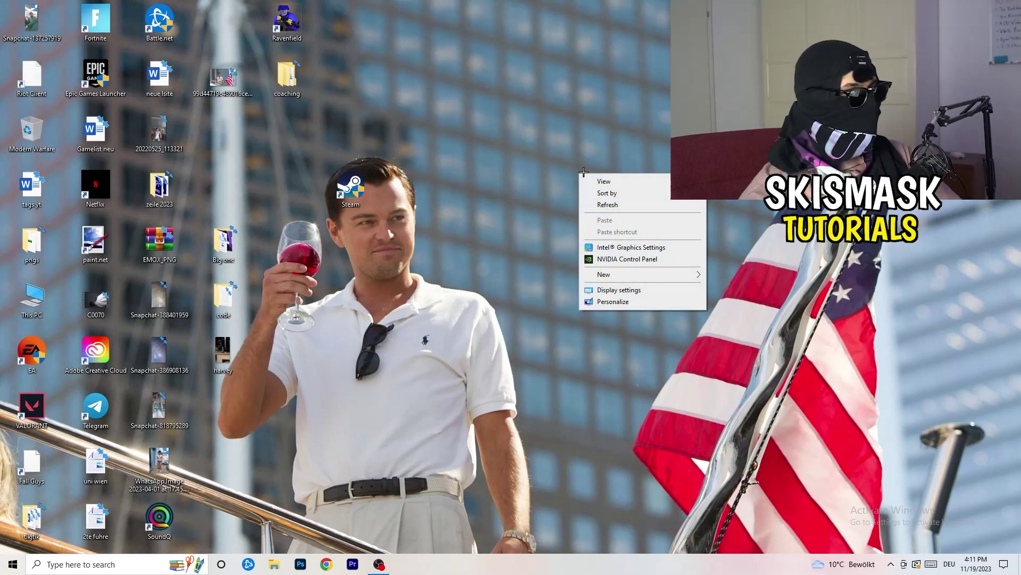
{"action": "left_click", "coordinate": [638, 258]}
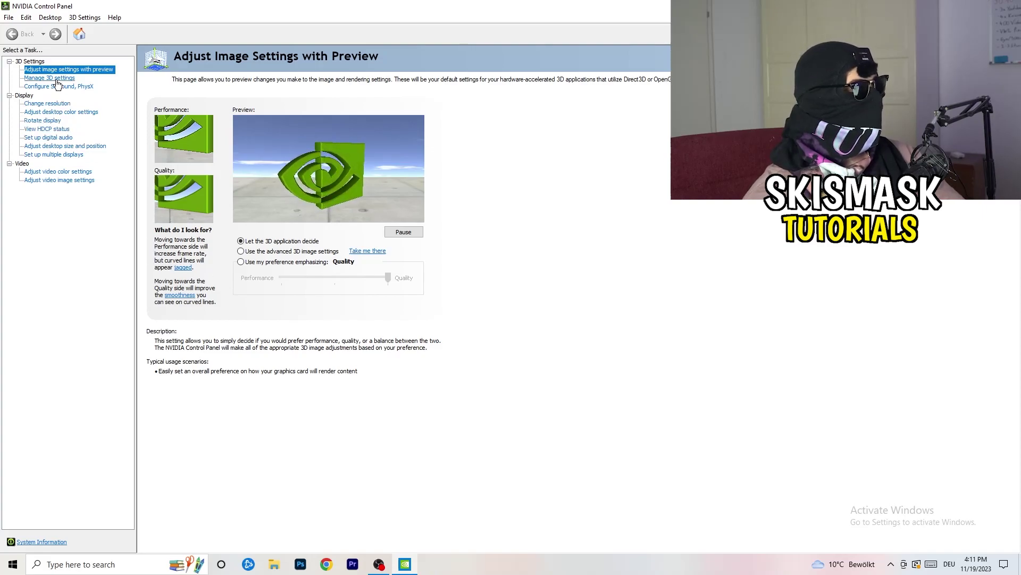
Check Change resolution for 1080p native at 60Hz, then close NVIDIA Control Panel.
{"action": "left_click", "coordinate": [38, 104]}
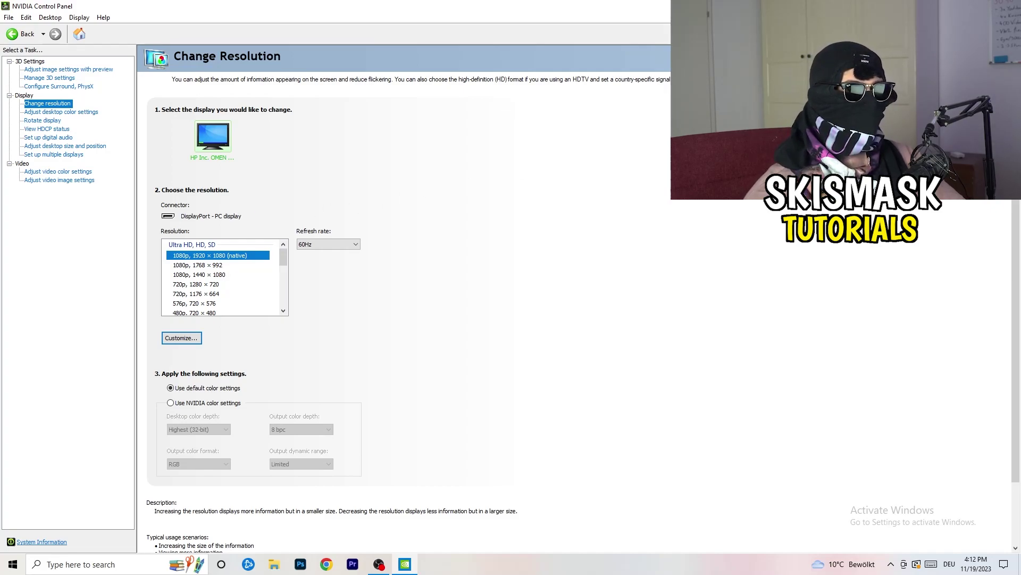
{"action": "key", "text": "alt+F4"}
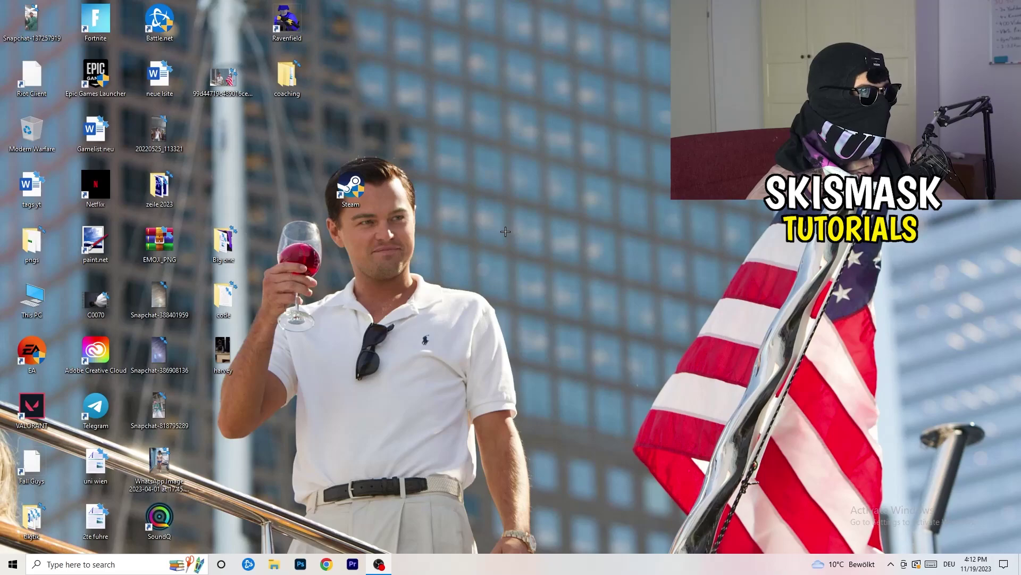
Open Windows Settings from Start and go to the System Display page.
{"action": "left_click", "coordinate": [10, 564]}
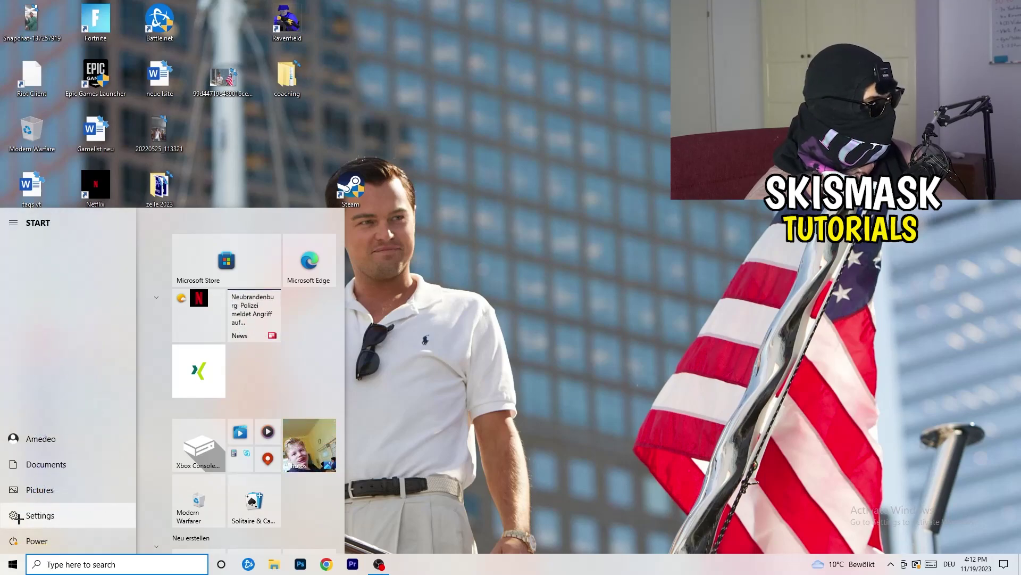
{"action": "left_click", "coordinate": [17, 516]}
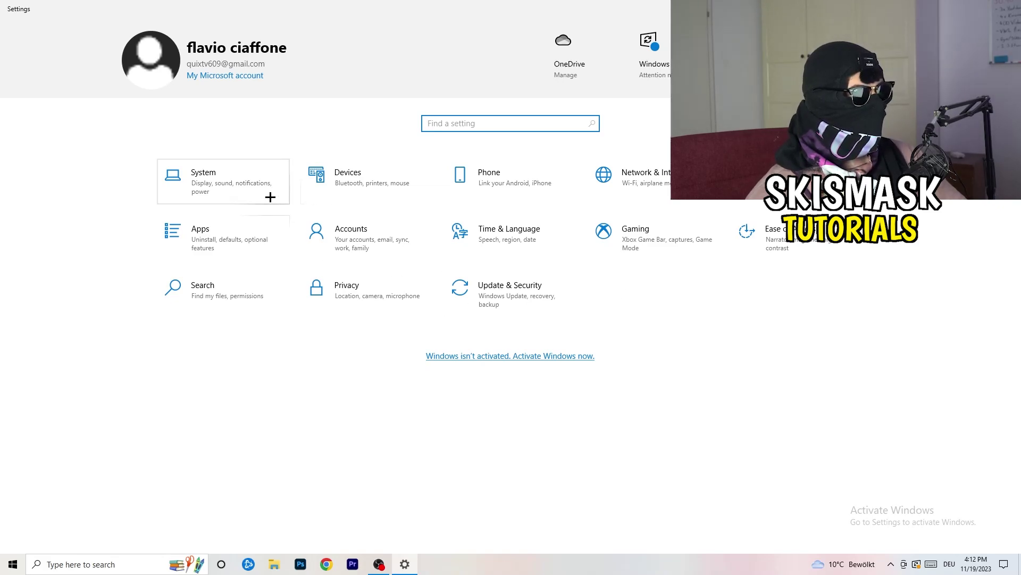
{"action": "left_click", "coordinate": [251, 182]}
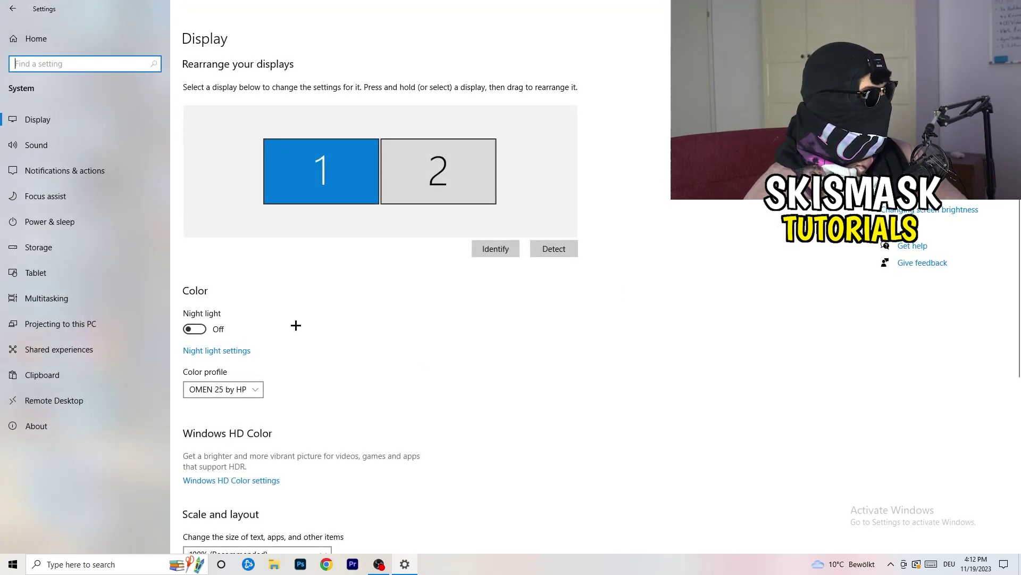
{"action": "left_click", "coordinate": [322, 49]}
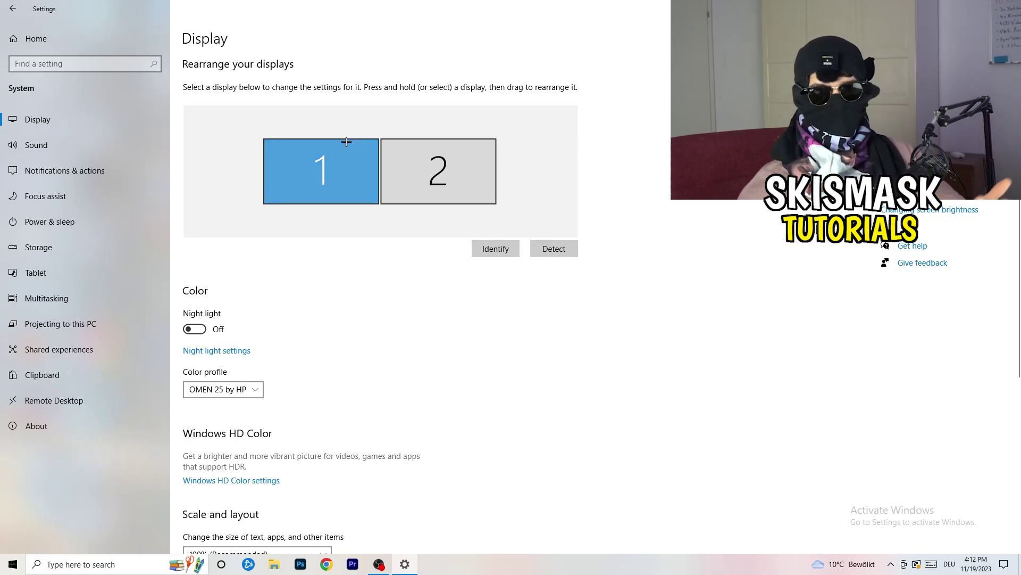
{"action": "scroll", "coordinate": [334, 254], "scroll_direction": "down", "scroll_amount": 5}
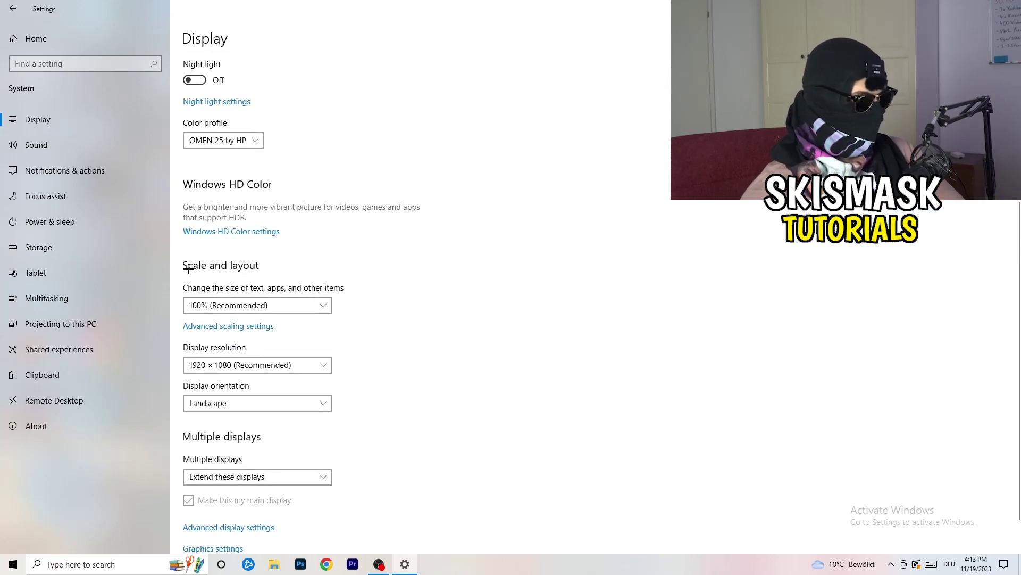
{"action": "left_click", "coordinate": [297, 310]}
{"action": "left_click", "coordinate": [530, 330]}
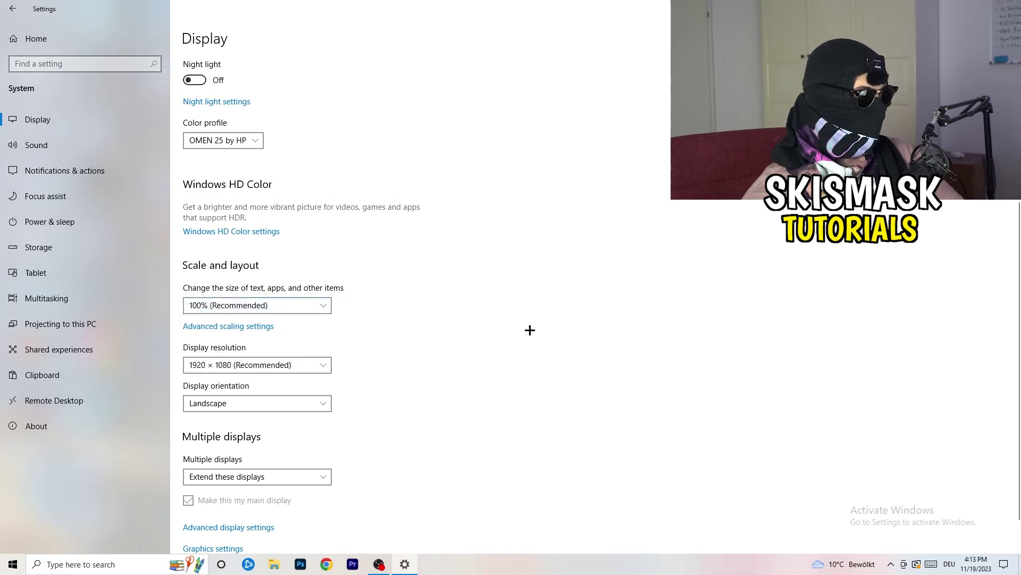
{"action": "left_click", "coordinate": [310, 306]}
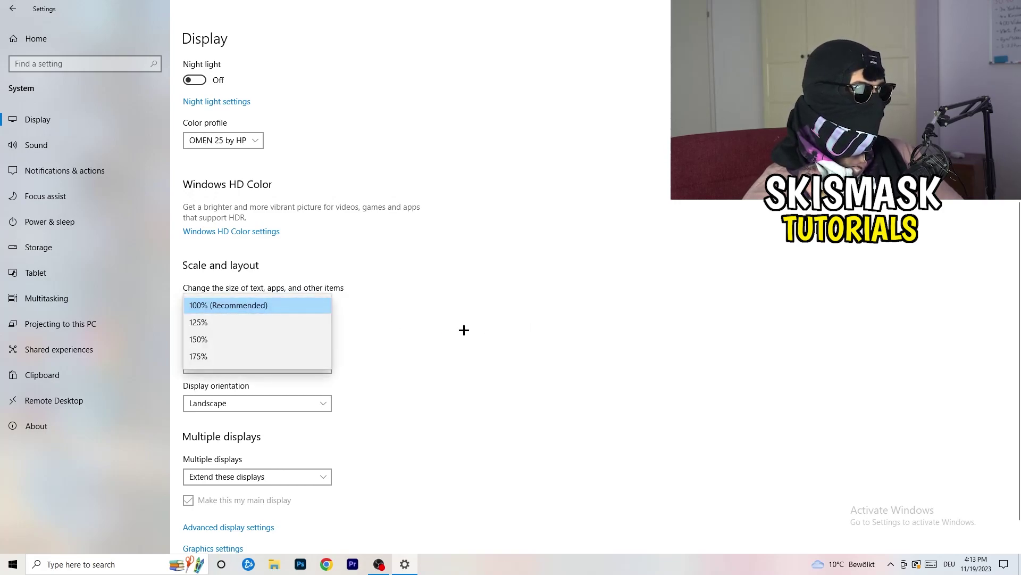
{"action": "left_click", "coordinate": [464, 330]}
{"action": "scroll", "coordinate": [426, 330], "scroll_direction": "down", "scroll_amount": 2}
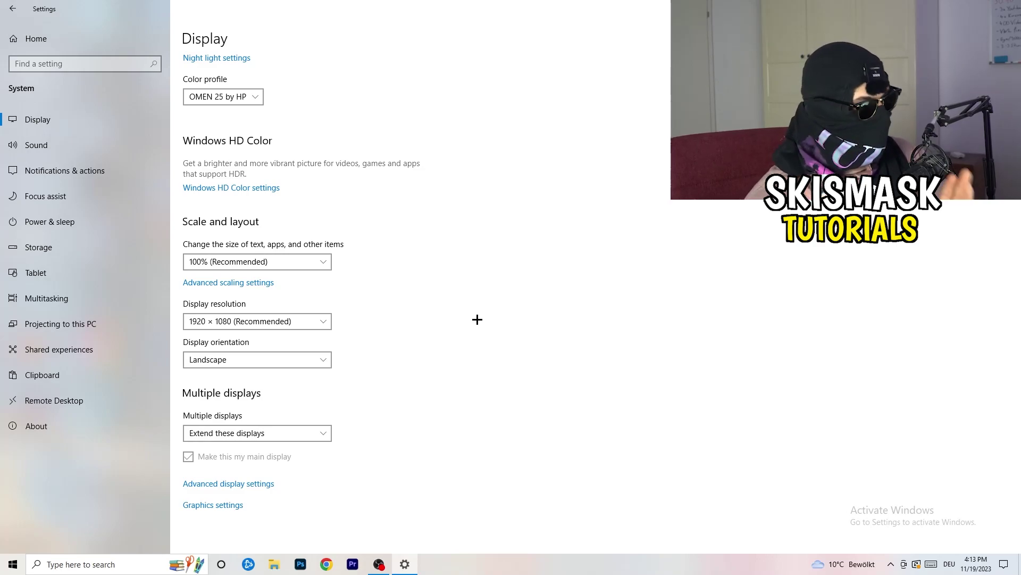
{"action": "left_click", "coordinate": [324, 321]}
{"action": "left_click", "coordinate": [404, 299]}
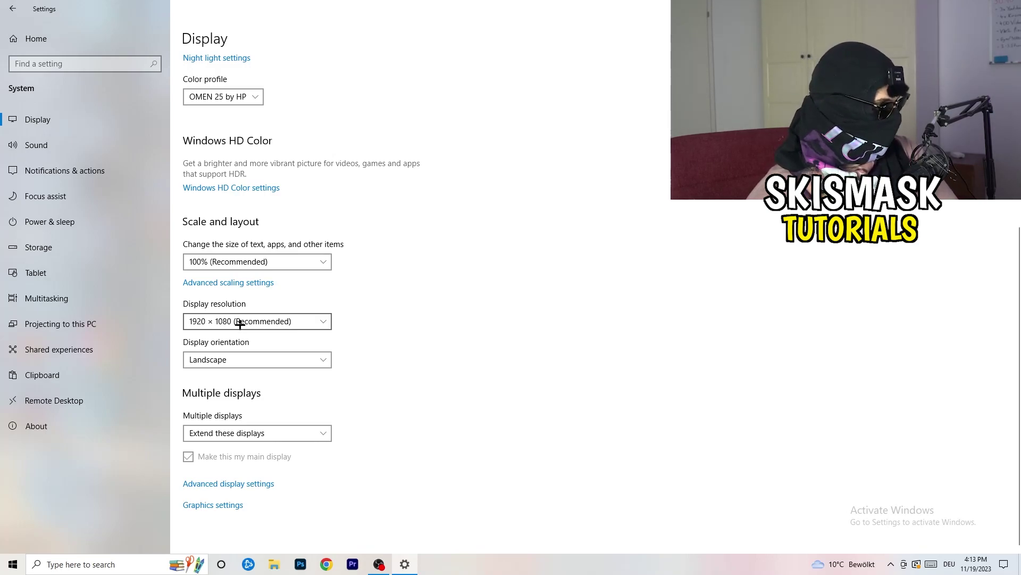
From Power & sleep, show all power plans, keeping Balanced (recommended) active.
{"action": "left_click", "coordinate": [58, 221]}
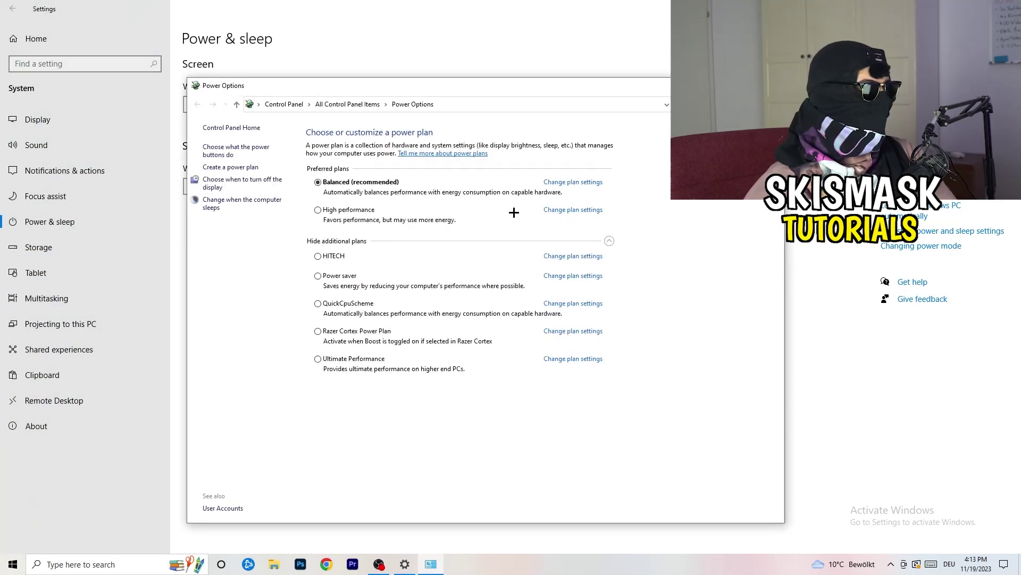
{"action": "left_click", "coordinate": [610, 242]}
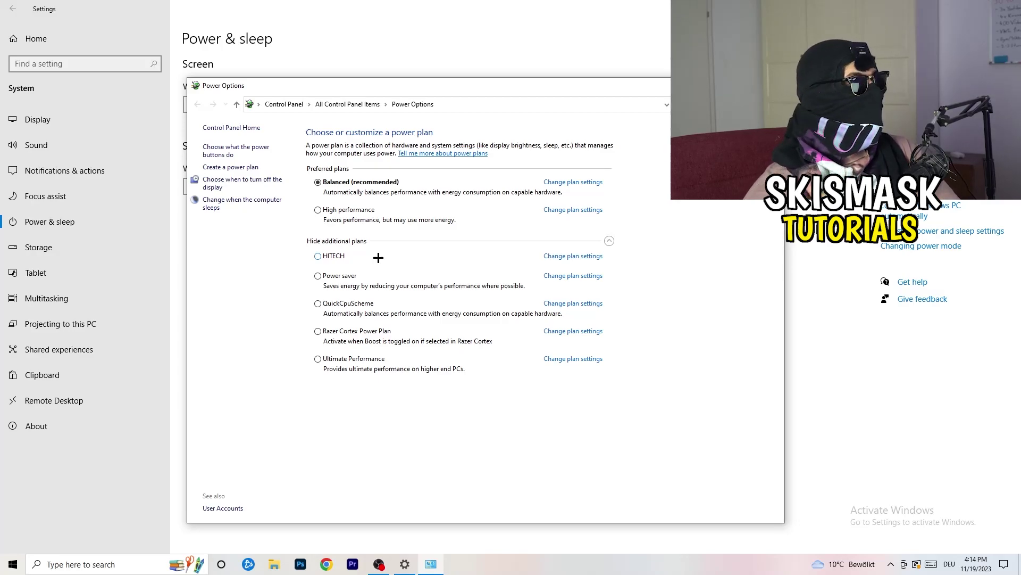
Close Power Options and open the Storage Sense configuration page from Storage.
{"action": "key", "text": "alt+F4"}
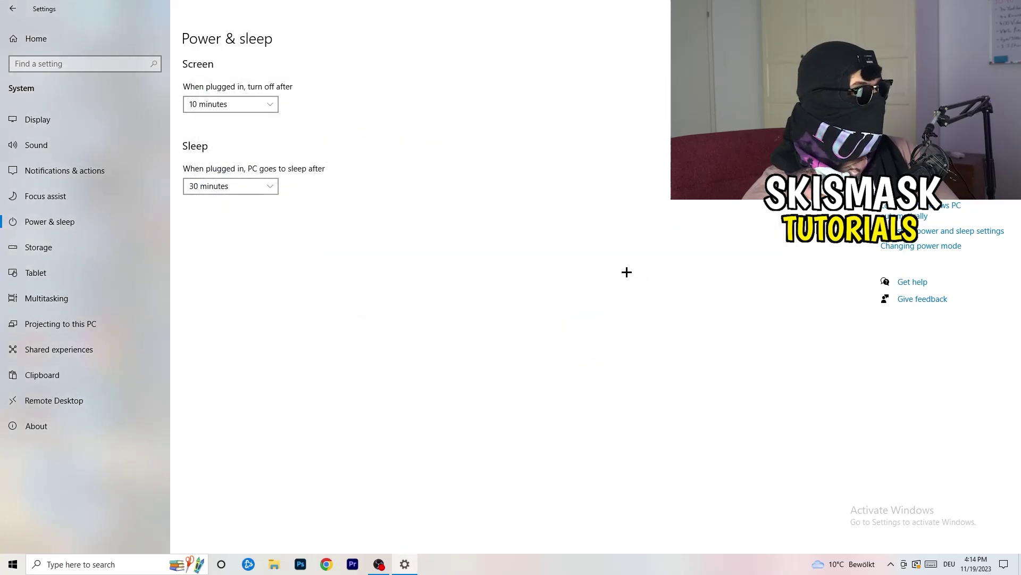
{"action": "left_click", "coordinate": [103, 253]}
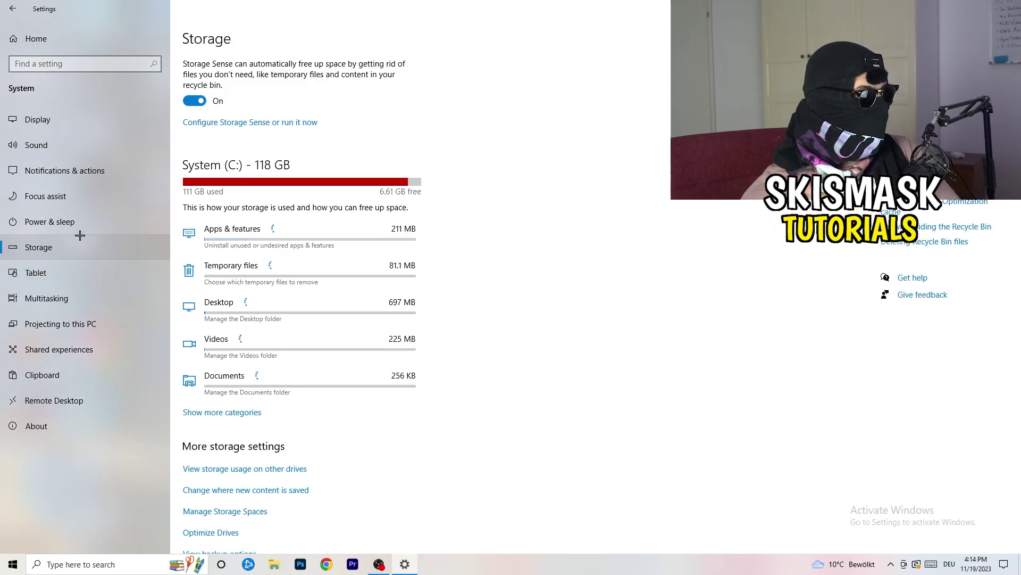
{"action": "left_click", "coordinate": [241, 122]}
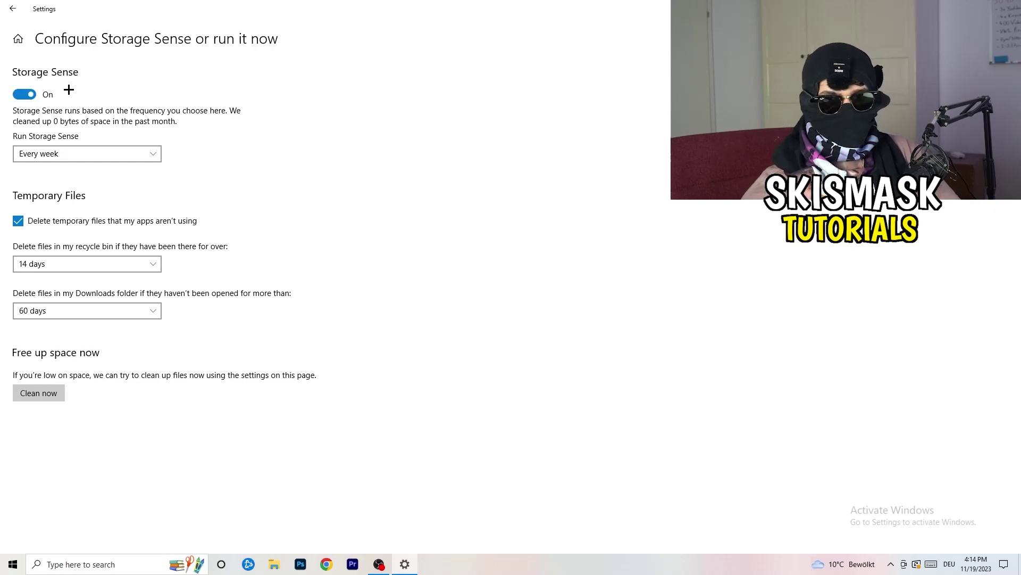
Keep Storage Sense at every week, 14-day recycle bin and 60-day Downloads cleanup.
{"action": "left_click", "coordinate": [80, 151]}
{"action": "left_click", "coordinate": [244, 155]}
{"action": "left_click", "coordinate": [72, 152]}
{"action": "left_click", "coordinate": [73, 153]}
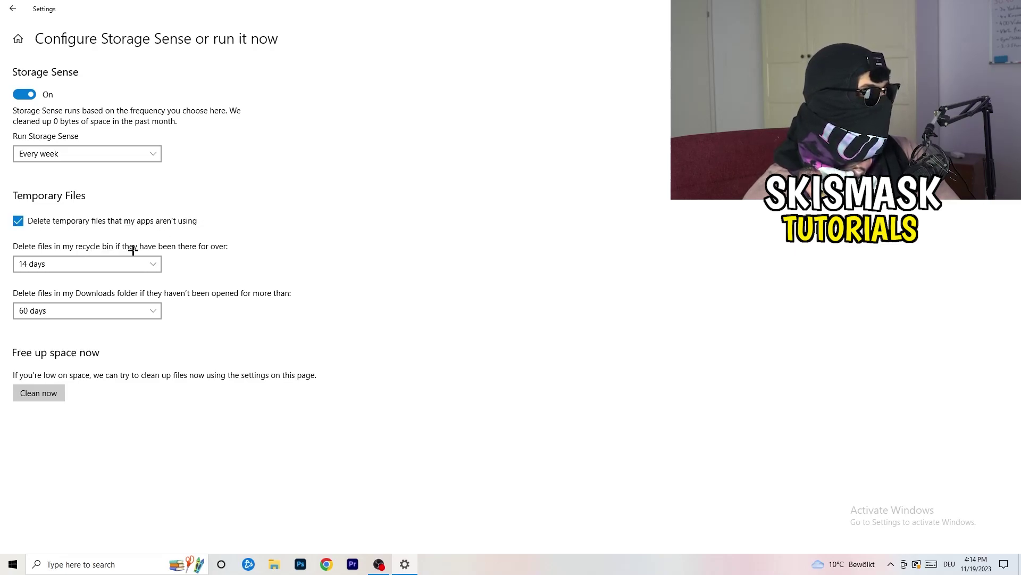
{"action": "left_click", "coordinate": [154, 264]}
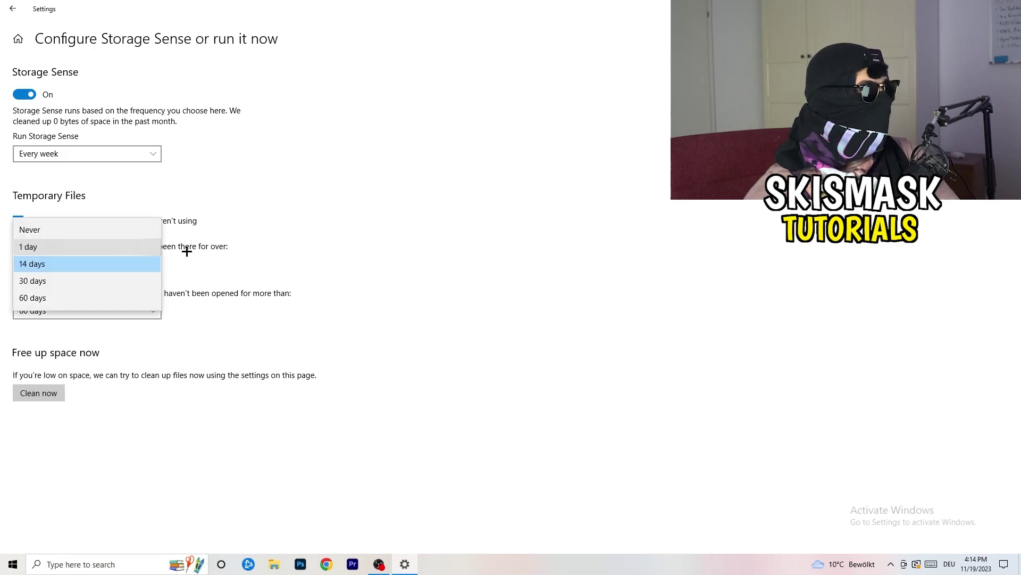
{"action": "left_click", "coordinate": [503, 214]}
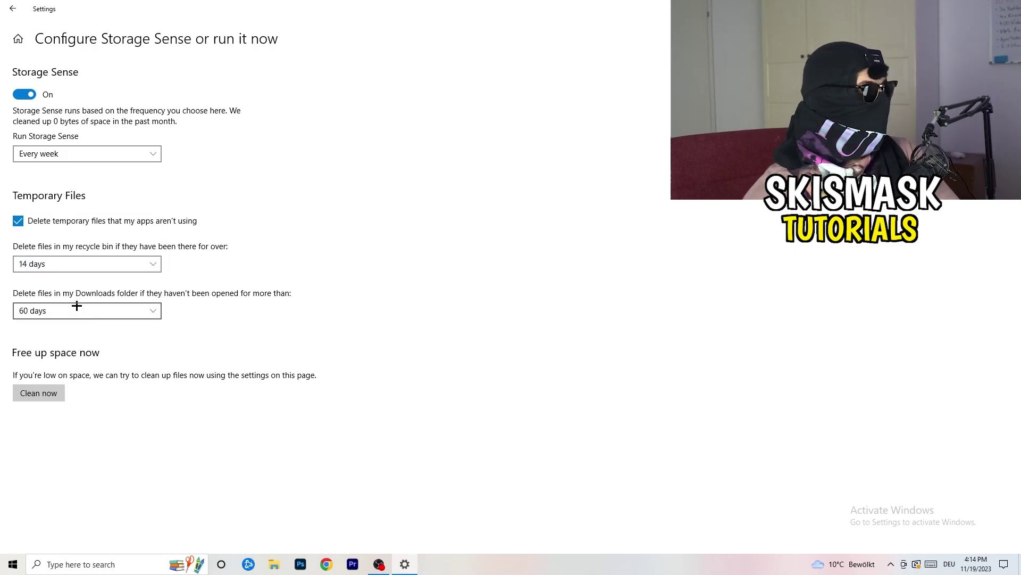
{"action": "left_click", "coordinate": [137, 310]}
{"action": "left_click", "coordinate": [485, 239]}
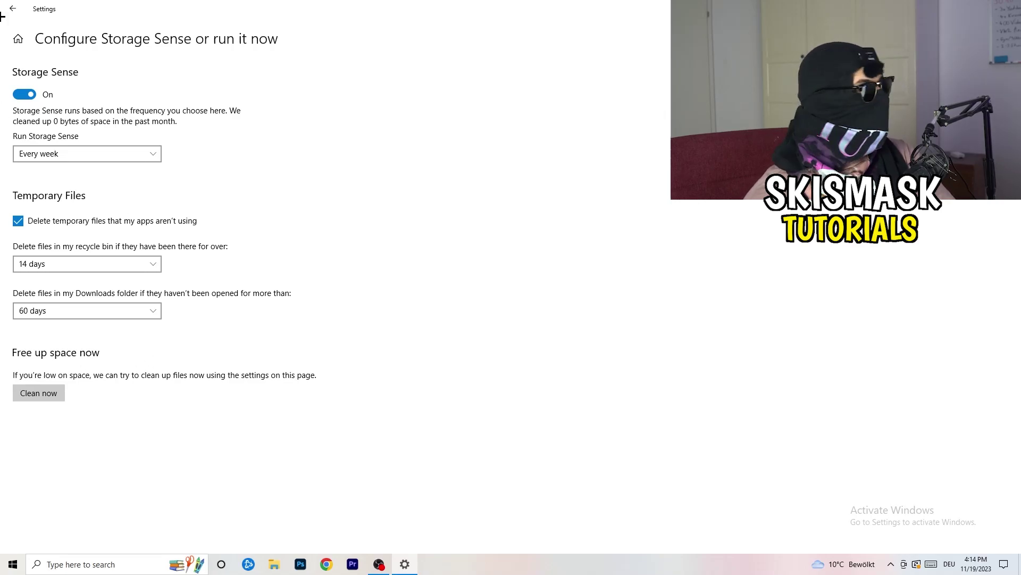
{"action": "left_click", "coordinate": [11, 8]}
Go from Settings home to Gaming > Captures, where background and audio recording are off.
{"action": "left_click", "coordinate": [9, 5]}
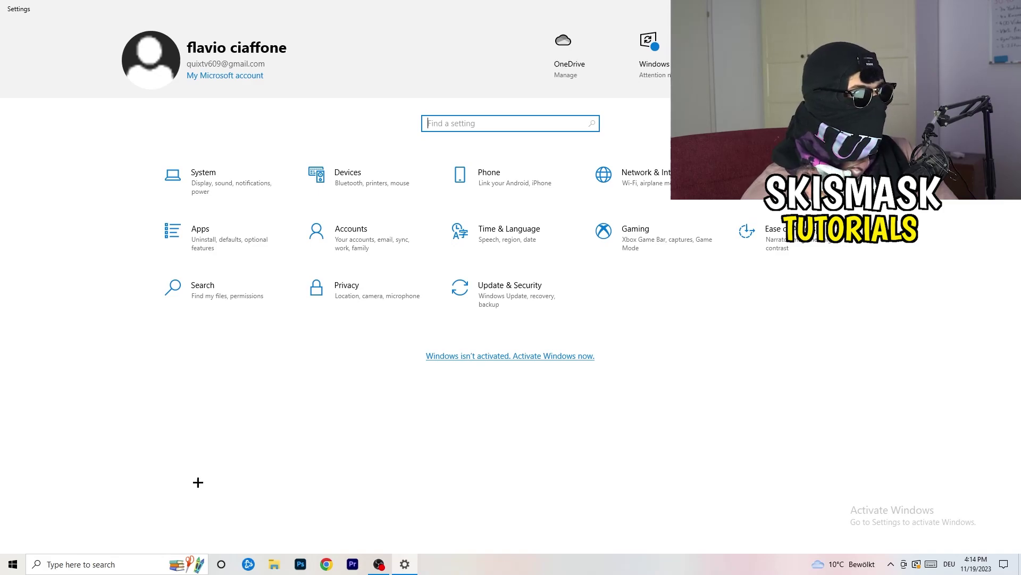
{"action": "left_click", "coordinate": [676, 237]}
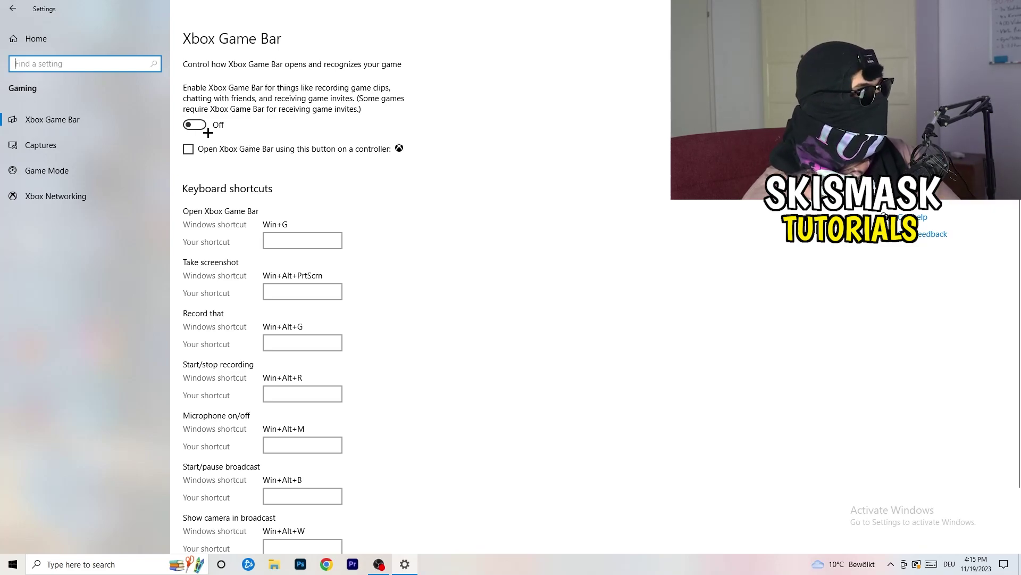
{"action": "left_click", "coordinate": [40, 144]}
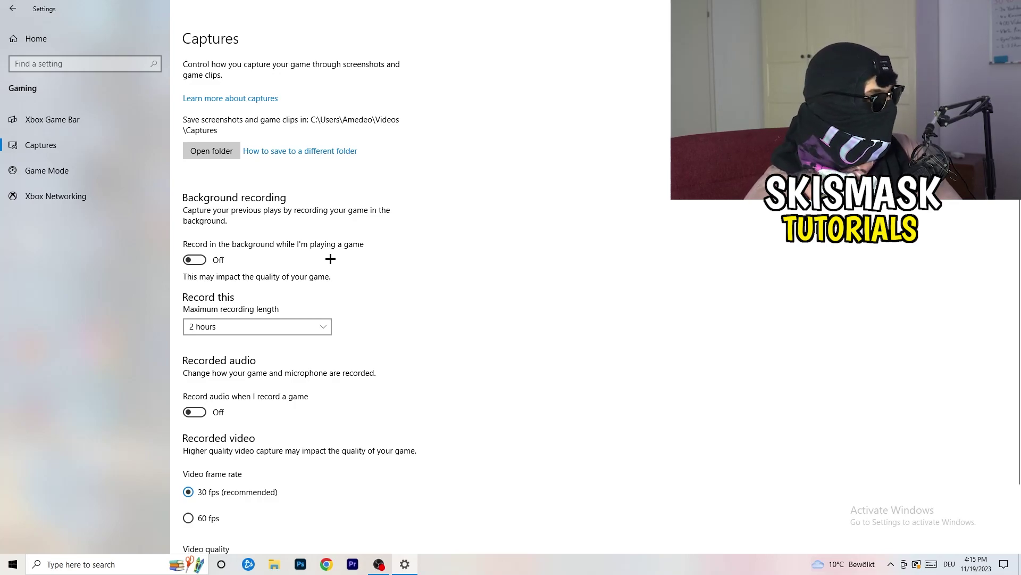
Verify Game Mode is on in the Gaming settings, then close Settings.
{"action": "scroll", "coordinate": [330, 259], "scroll_direction": "down", "scroll_amount": 3}
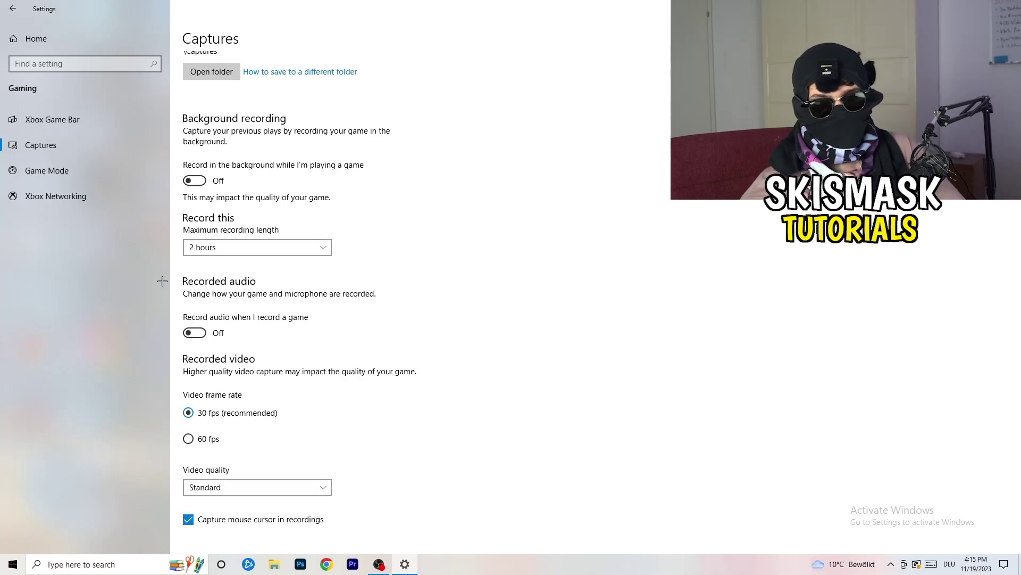
{"action": "left_click", "coordinate": [92, 177]}
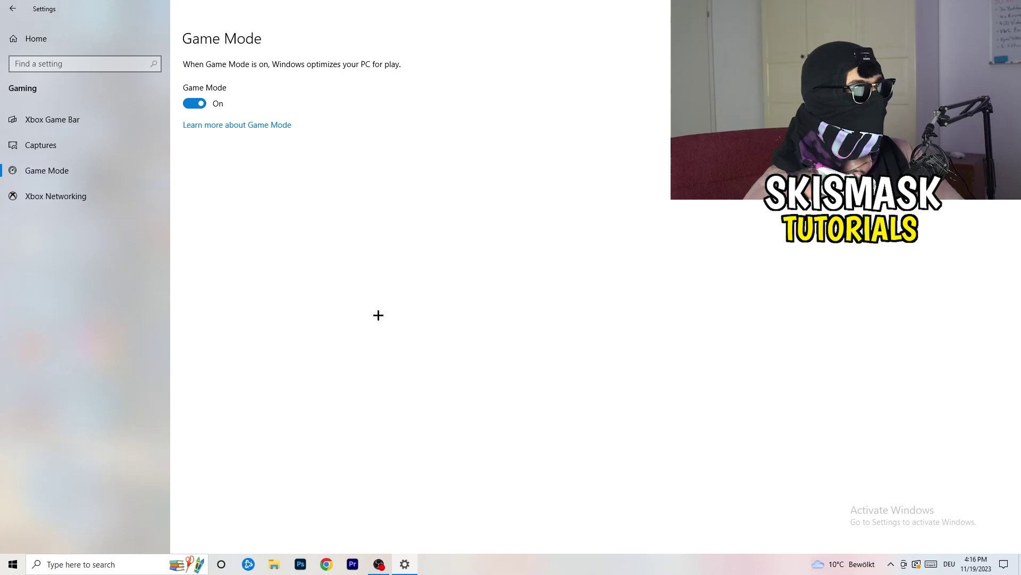
{"action": "key", "text": "alt+F4"}
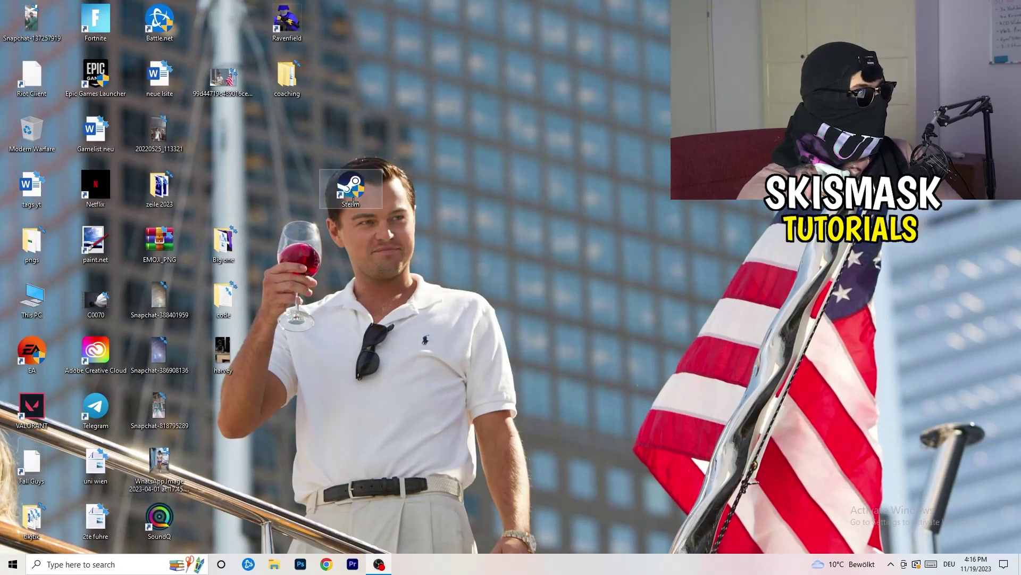
{"action": "left_click_drag", "start_coordinate": [353, 199], "coordinate": [474, 192]}
{"action": "right_click", "coordinate": [485, 187]}
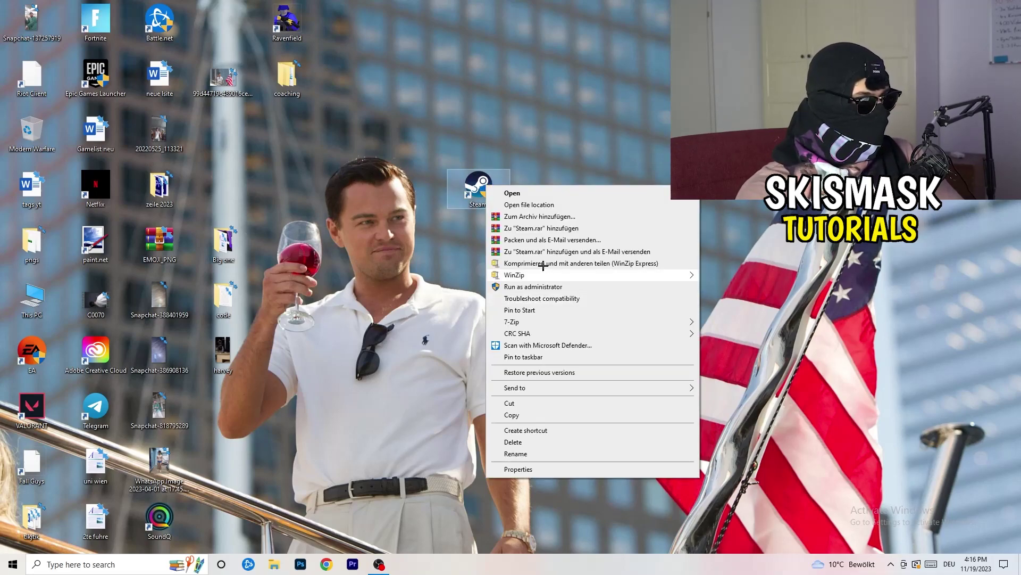
{"action": "left_click", "coordinate": [547, 469]}
{"action": "left_click_drag", "start_coordinate": [554, 194], "coordinate": [358, 94]}
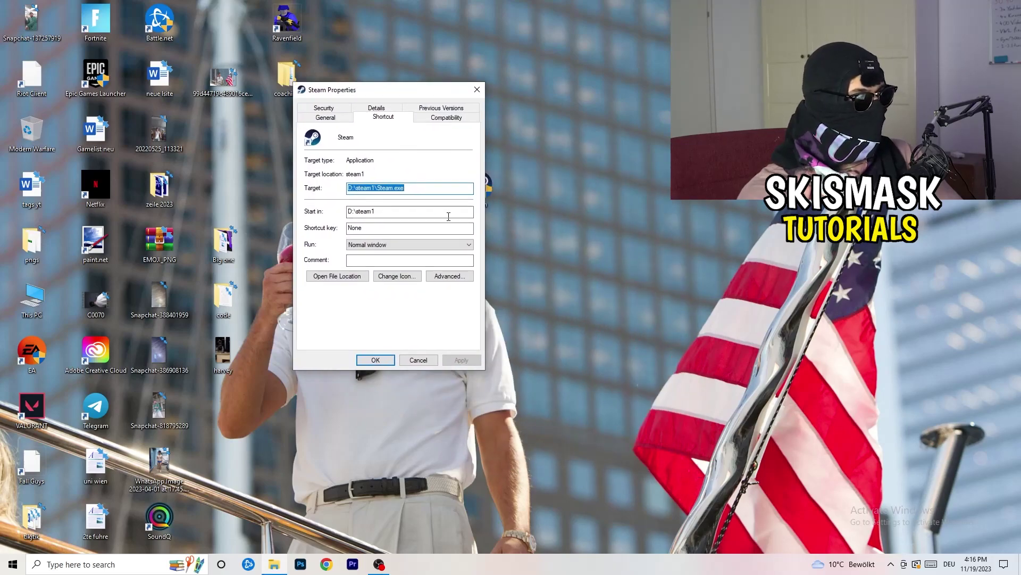
{"action": "left_click", "coordinate": [425, 117]}
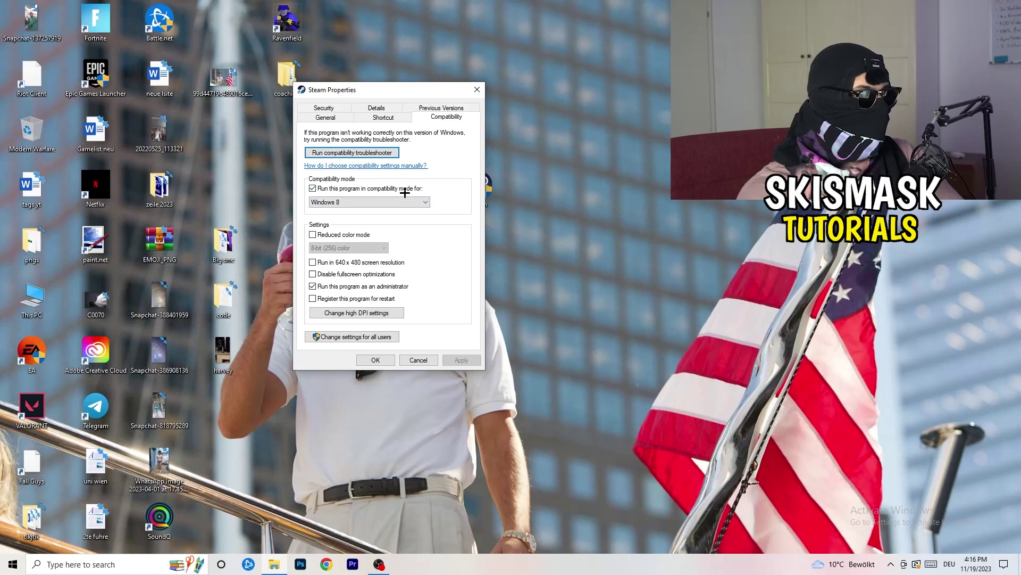
{"action": "left_click", "coordinate": [420, 201]}
{"action": "left_click", "coordinate": [471, 196]}
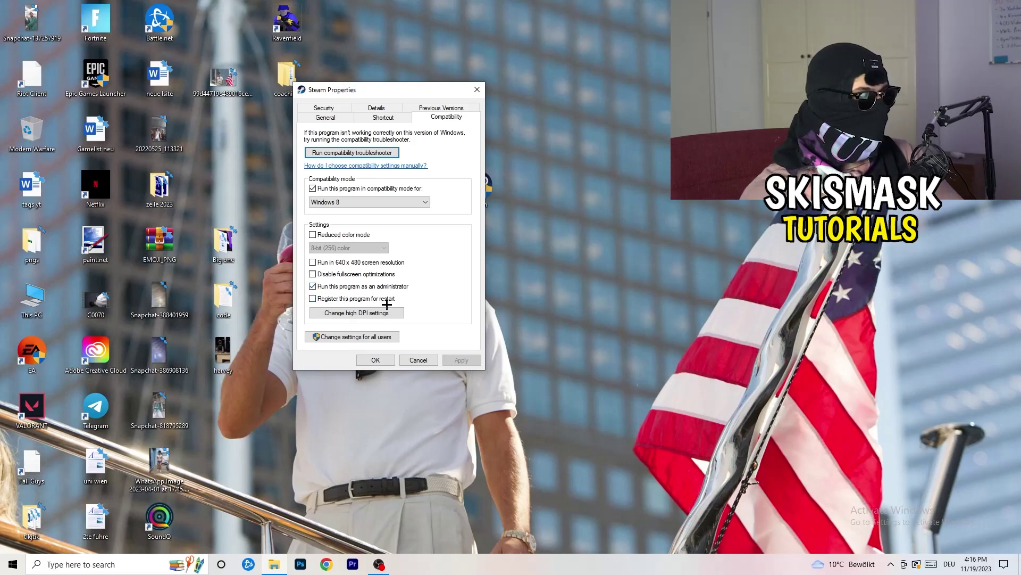
{"action": "left_click", "coordinate": [436, 361]}
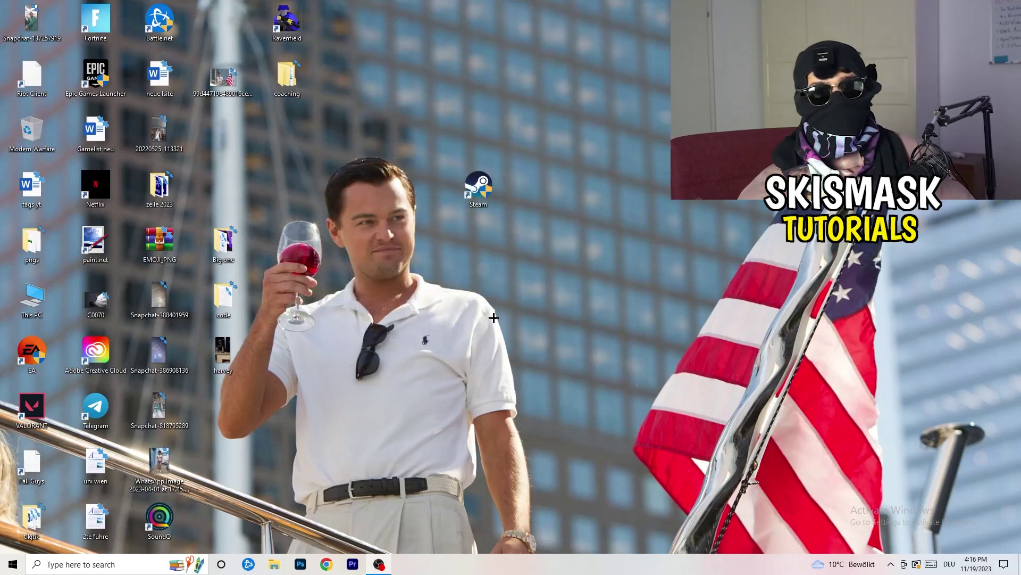
Recheck the Steam shortcut's Compatibility properties, Windows 8 mode and administrator, then close them.
{"action": "left_click_drag", "start_coordinate": [478, 187], "coordinate": [542, 186]}
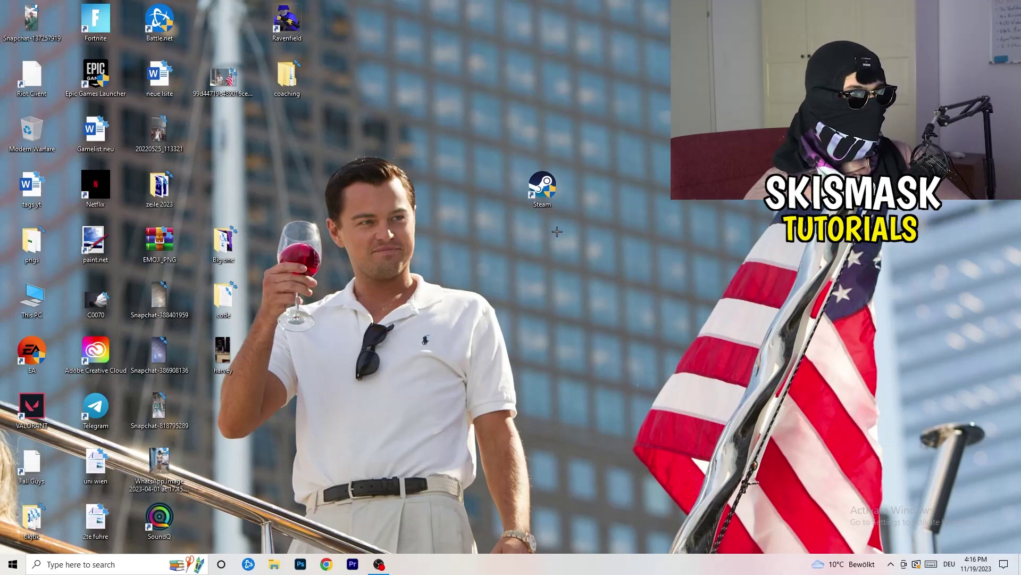
{"action": "left_click_drag", "start_coordinate": [542, 186], "coordinate": [479, 186]}
{"action": "right_click", "coordinate": [475, 186]}
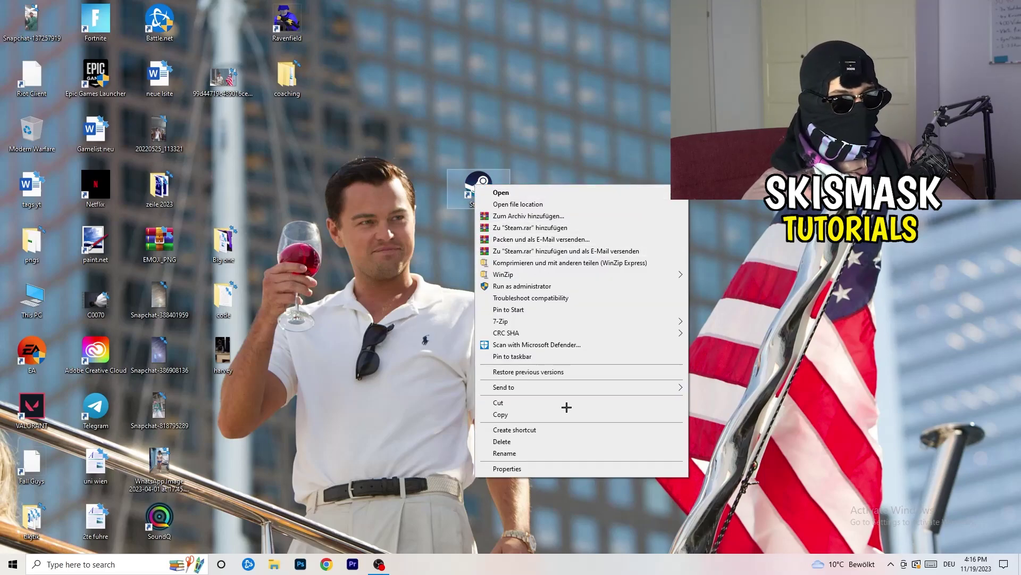
{"action": "left_click", "coordinate": [549, 468]}
{"action": "left_click", "coordinate": [631, 219]}
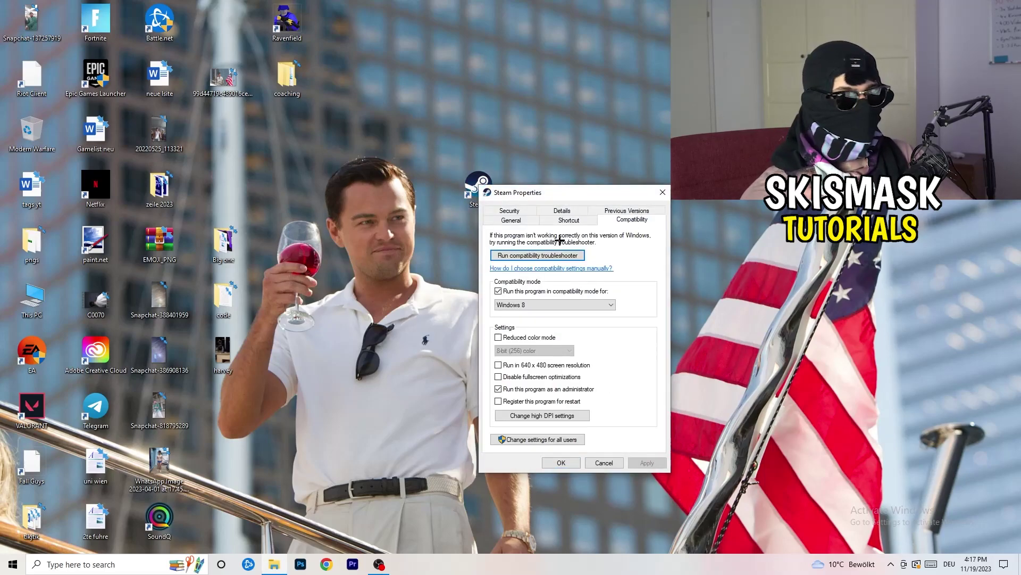
{"action": "left_click", "coordinate": [663, 192]}
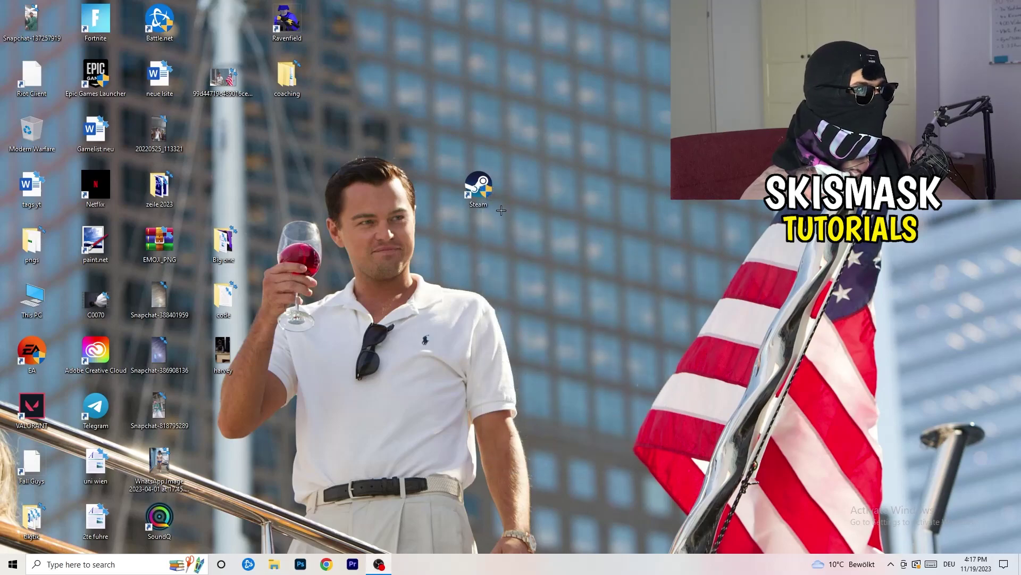
Place the Steam shortcut among the desktop icons, leaving the taskbar at the bottom.
{"action": "left_click_drag", "start_coordinate": [500, 208], "coordinate": [246, 155]}
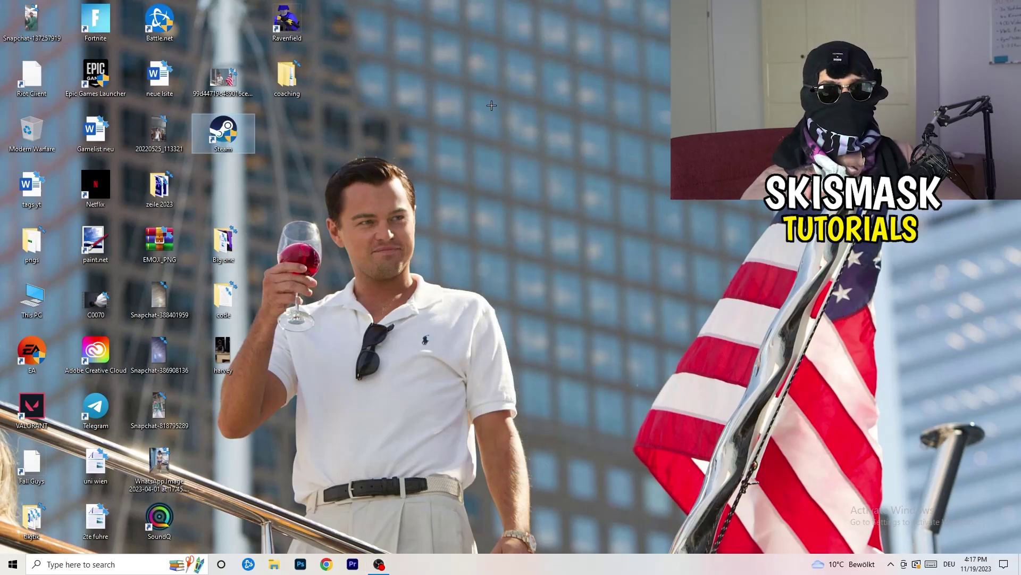
{"action": "left_click_drag", "start_coordinate": [527, 563], "coordinate": [415, 77]}
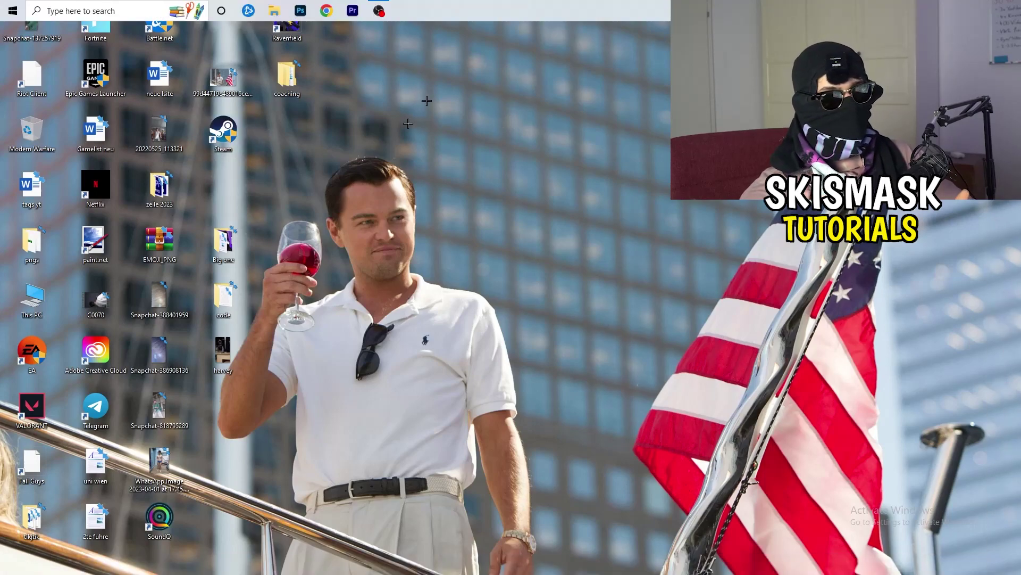
{"action": "left_click_drag", "start_coordinate": [408, 123], "coordinate": [482, 571]}
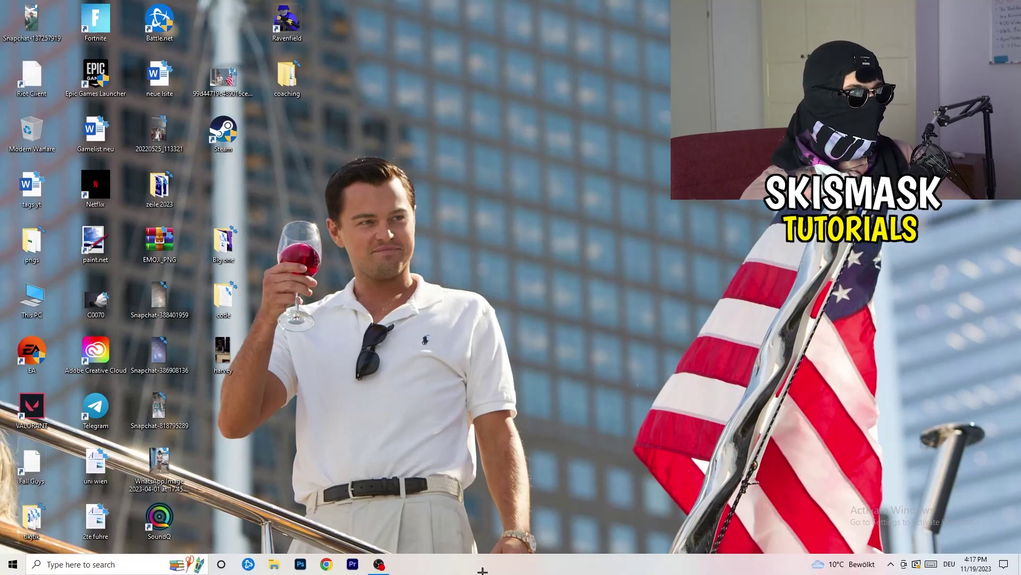
Launch Task Manager, open Details, and show Set priority for Creative Cloud UI Helper.
{"action": "right_click", "coordinate": [484, 568]}
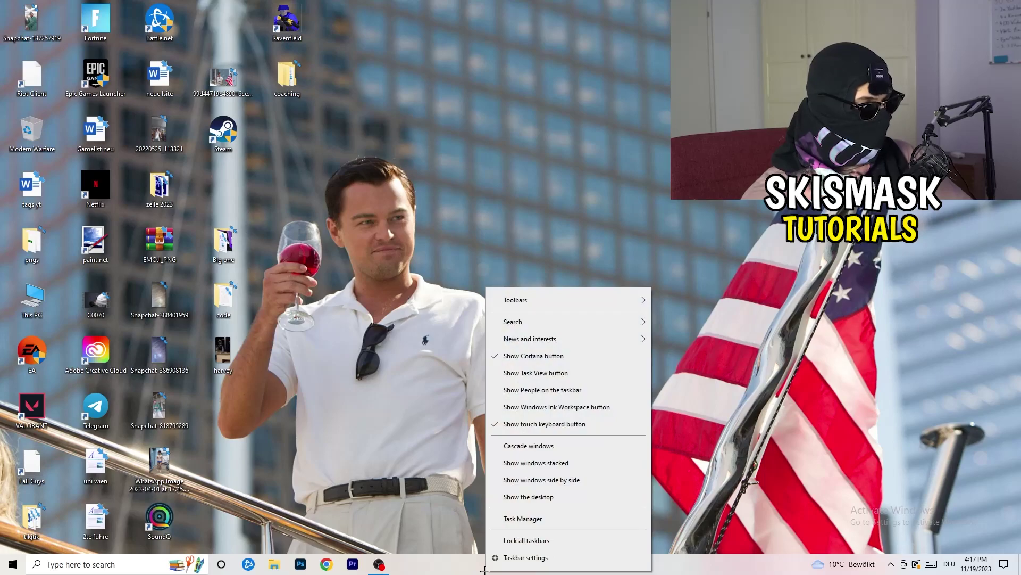
{"action": "left_click", "coordinate": [538, 525]}
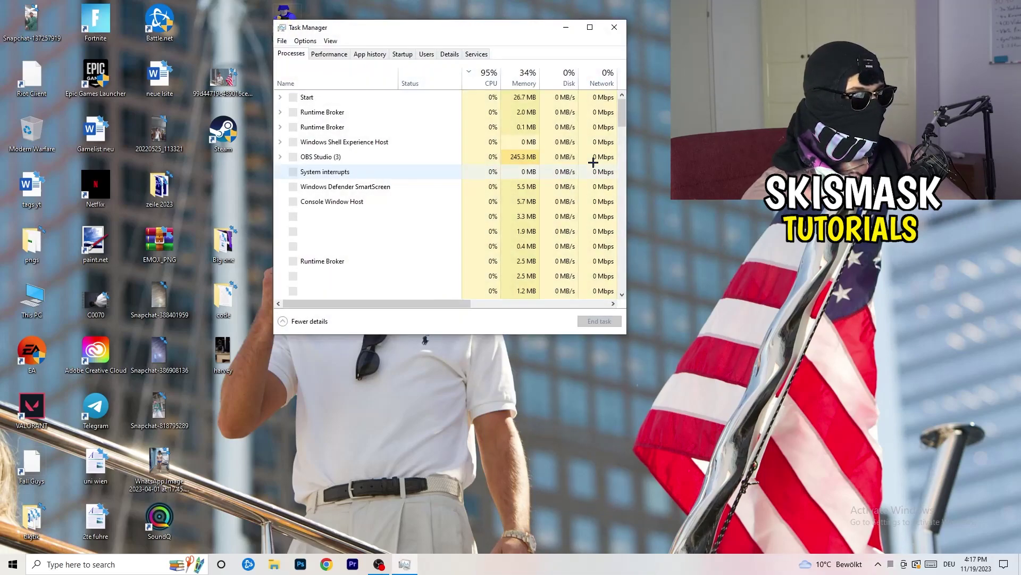
{"action": "left_click", "coordinate": [590, 27]}
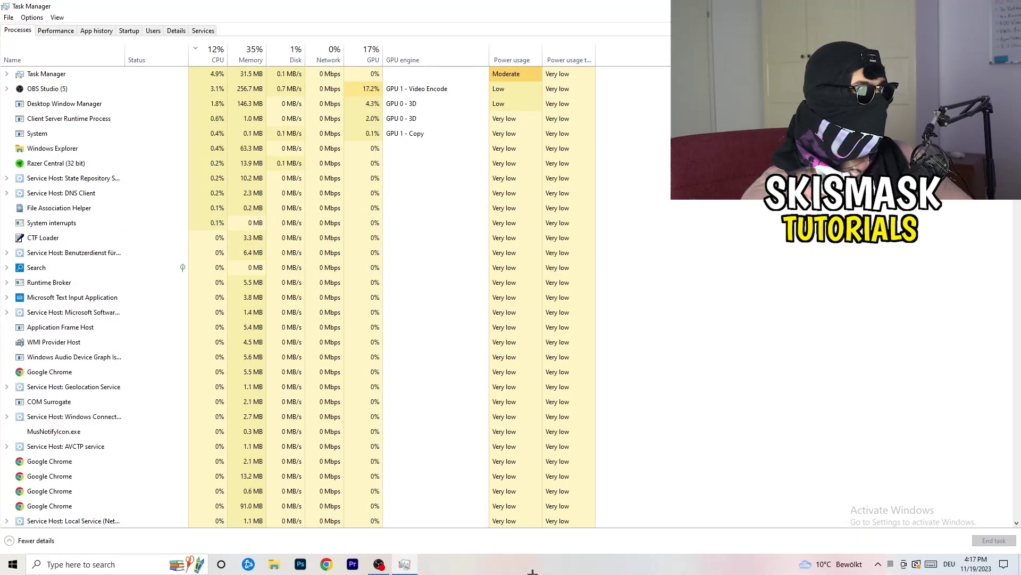
{"action": "left_click", "coordinate": [177, 31]}
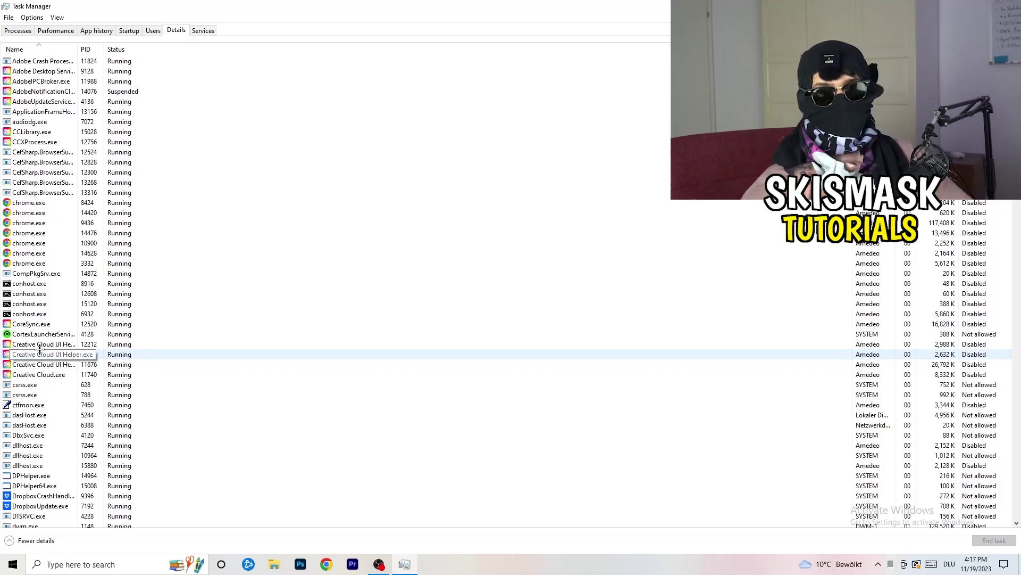
{"action": "right_click", "coordinate": [41, 344]}
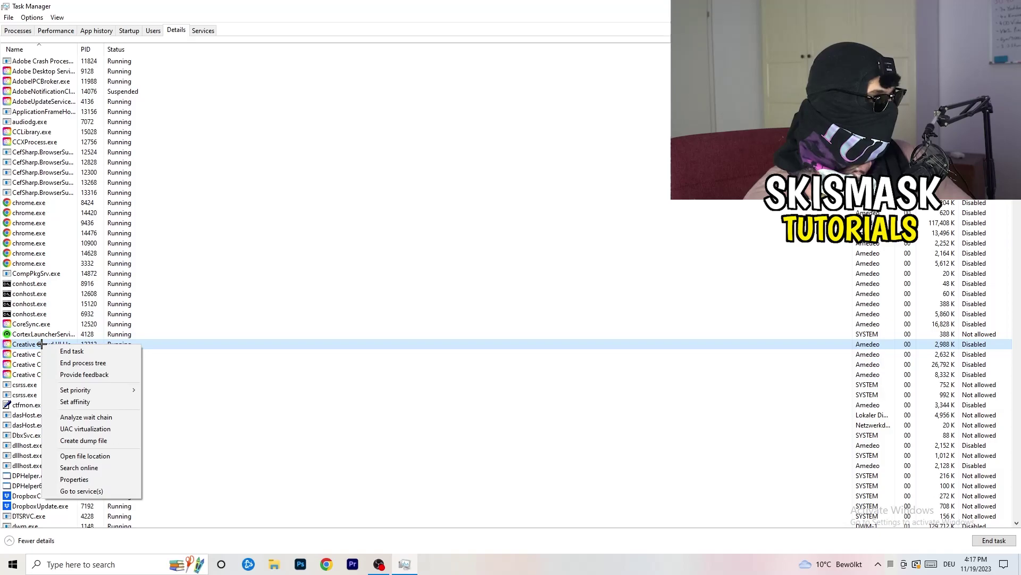
{"action": "mouse_move", "coordinate": [96, 389]}
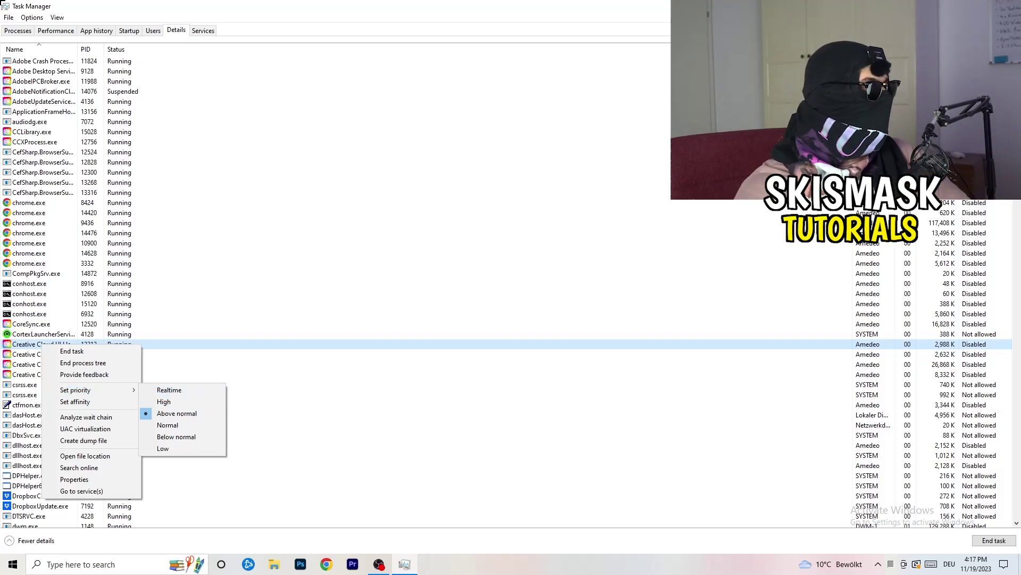
Review startup apps and the Windows Security notification's Disable option, then return to Processes.
{"action": "left_click", "coordinate": [127, 29]}
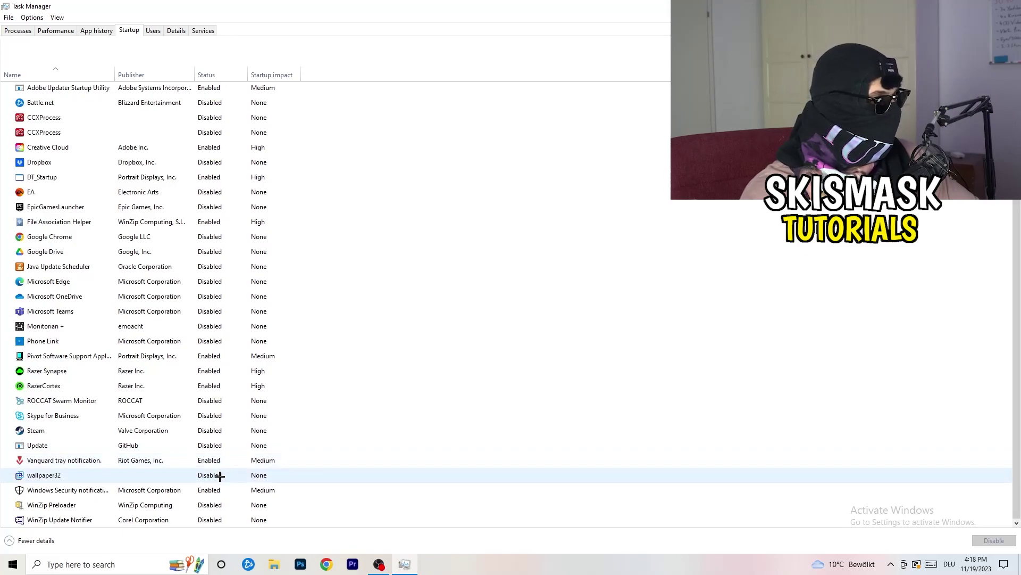
{"action": "right_click", "coordinate": [213, 490]}
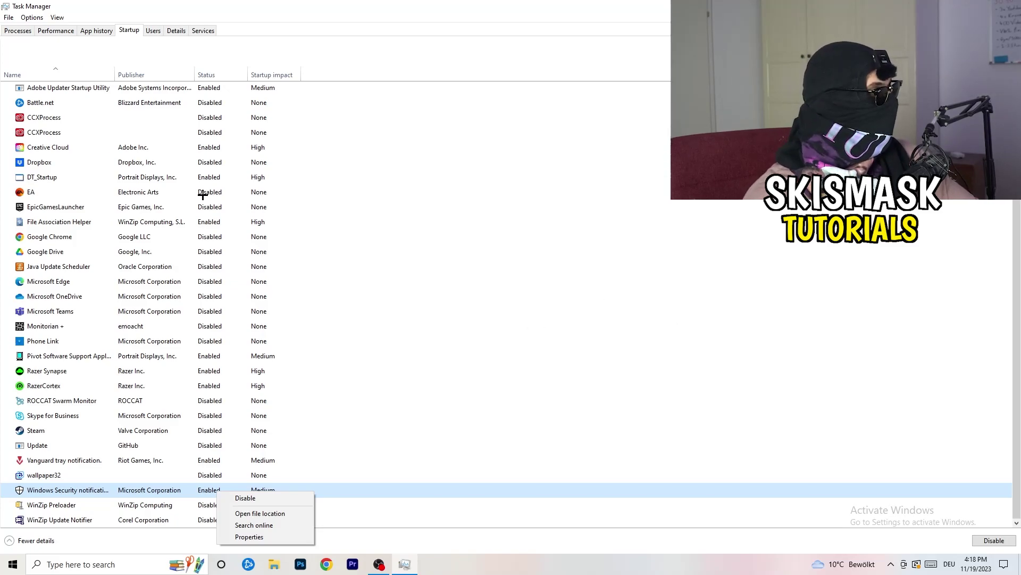
{"action": "left_click", "coordinate": [11, 30]}
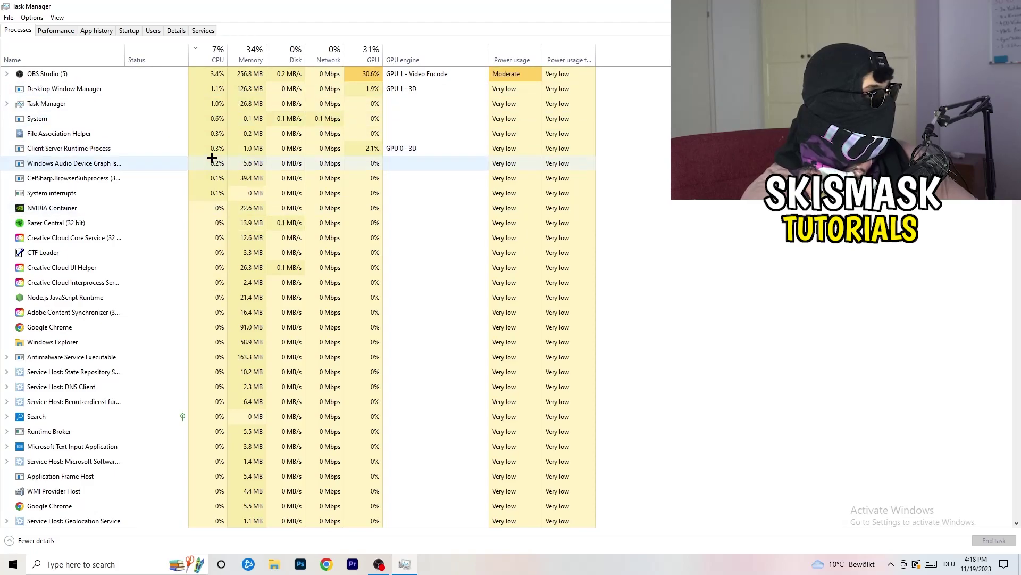
Sort processes by GPU usage, then view OBS Studio's End task option without ending it.
{"action": "scroll", "coordinate": [211, 160], "scroll_direction": "down", "scroll_amount": 6}
{"action": "scroll", "coordinate": [212, 159], "scroll_direction": "up", "scroll_amount": 6}
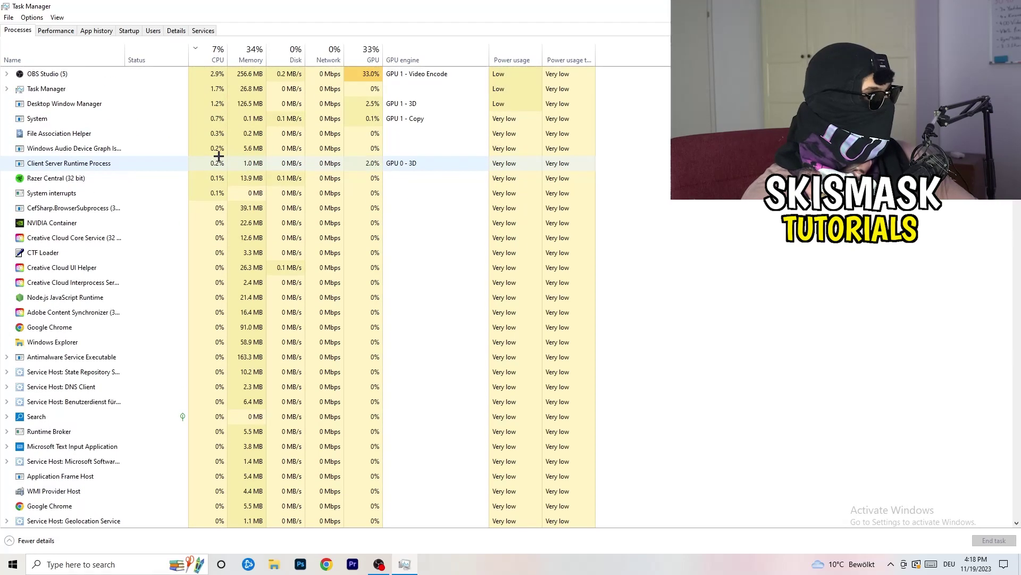
{"action": "left_click", "coordinate": [366, 59]}
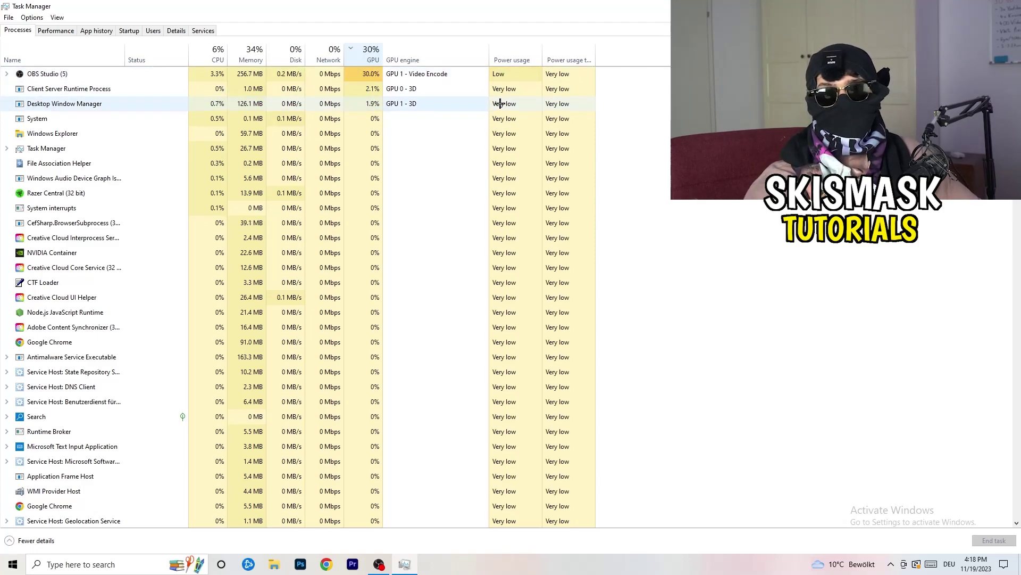
{"action": "right_click", "coordinate": [349, 77]}
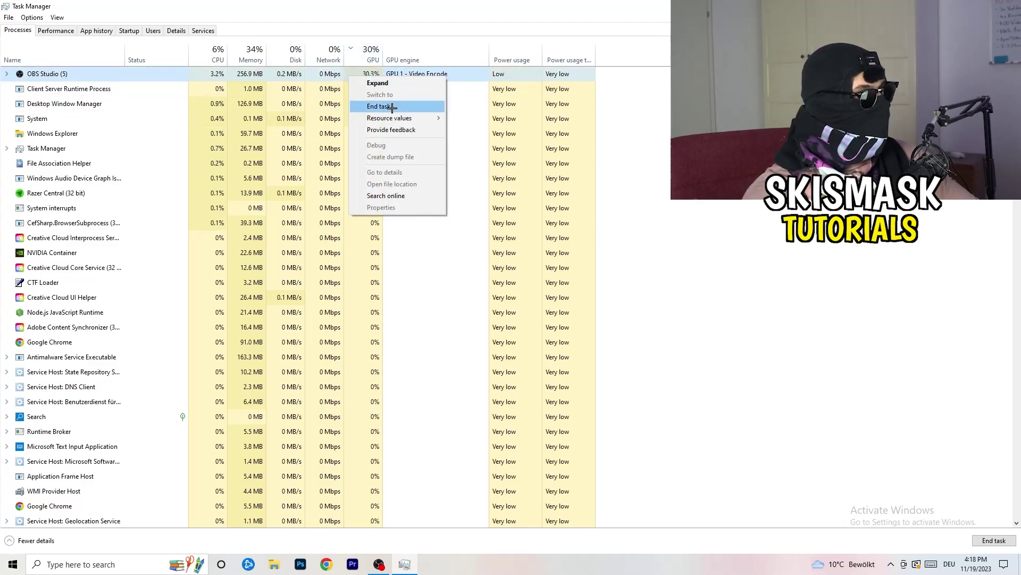
{"action": "key", "text": "Escape"}
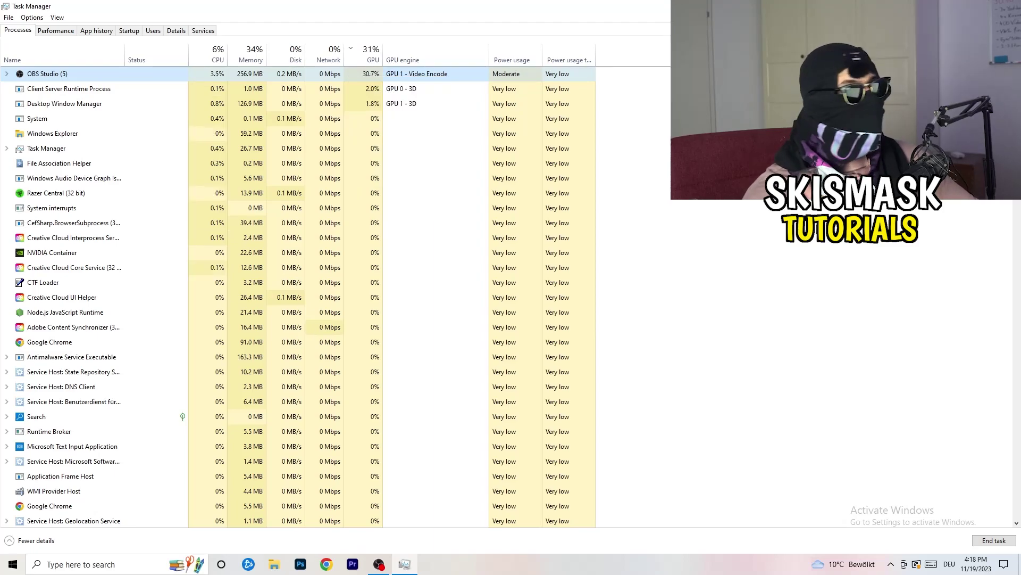
Close the Task Manager window with Alt+F4.
{"action": "key", "text": "alt+F4"}
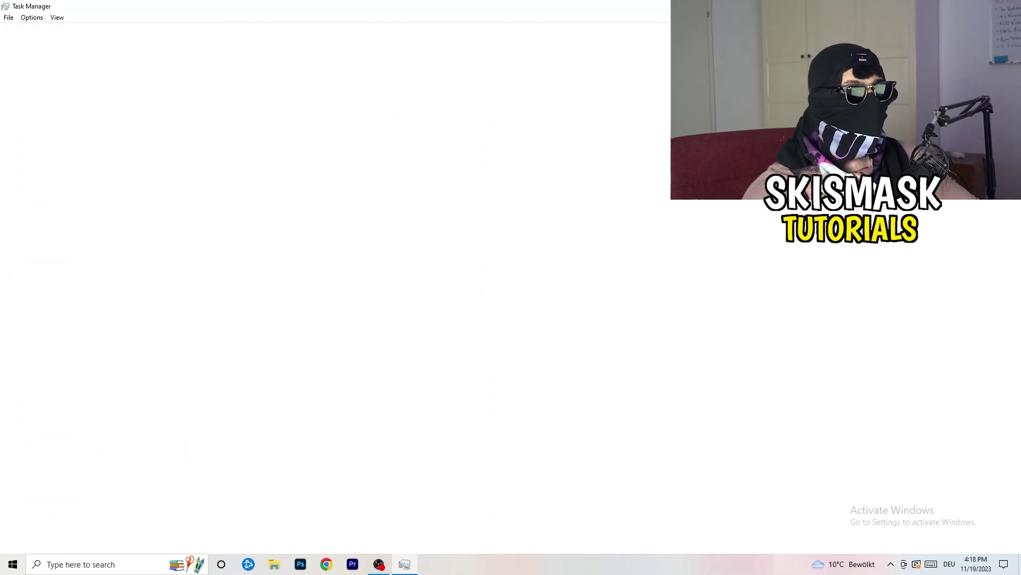